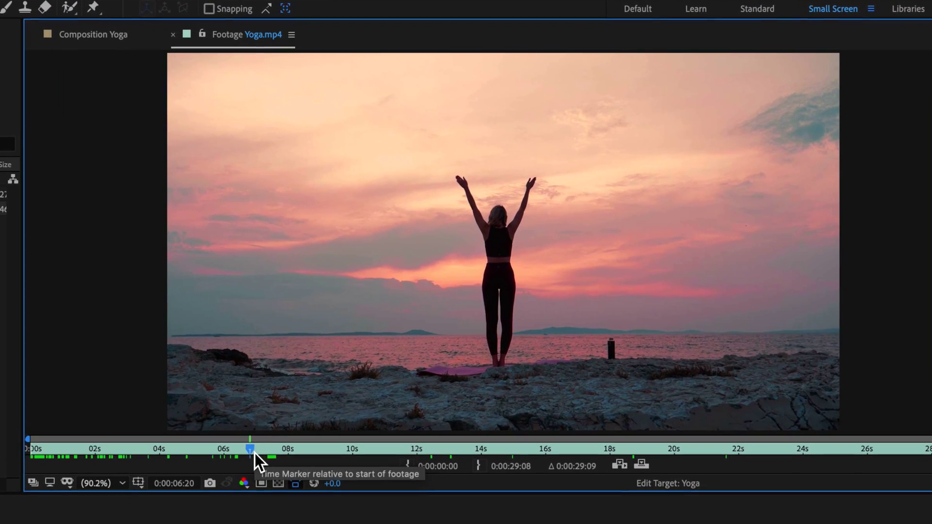
Step: Scrub through the Yoga.mp4 footage and return to the arms-raised pose
mouse_move(255, 453)
mouse_down()
mouse_move(484, 444)
mouse_move(764, 453)
mouse_up()
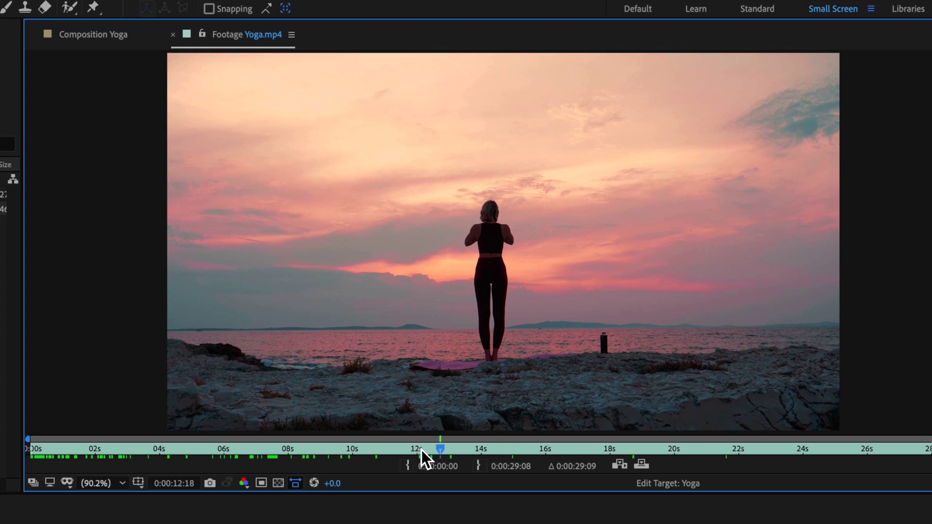
drag(421, 450, 235, 452)
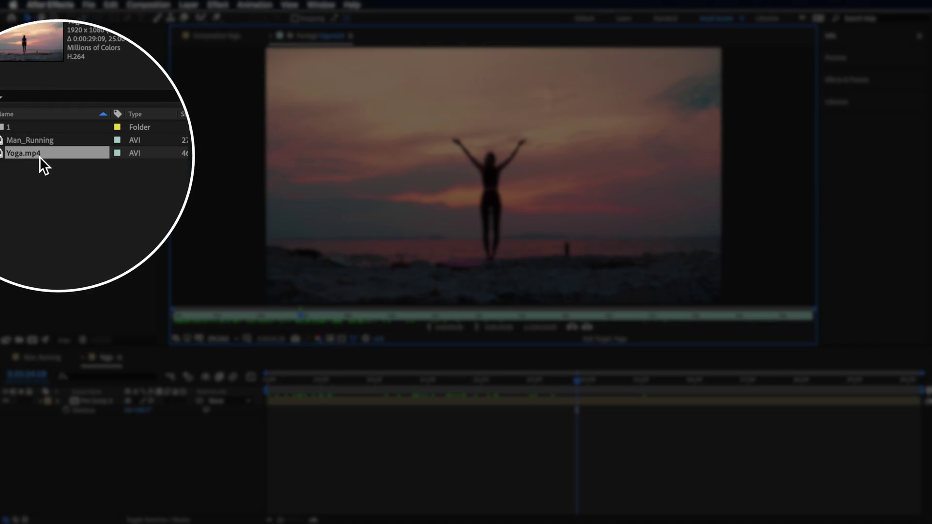
Step: Make a new comp from Yoga.mp4 and pre-compose its layer as 'Yoga Clip'
right_click(32, 155)
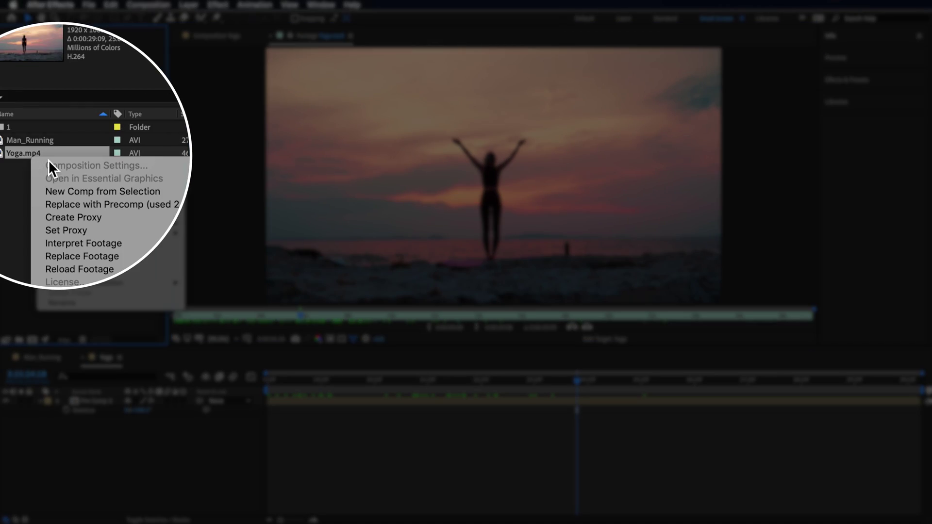
click(115, 191)
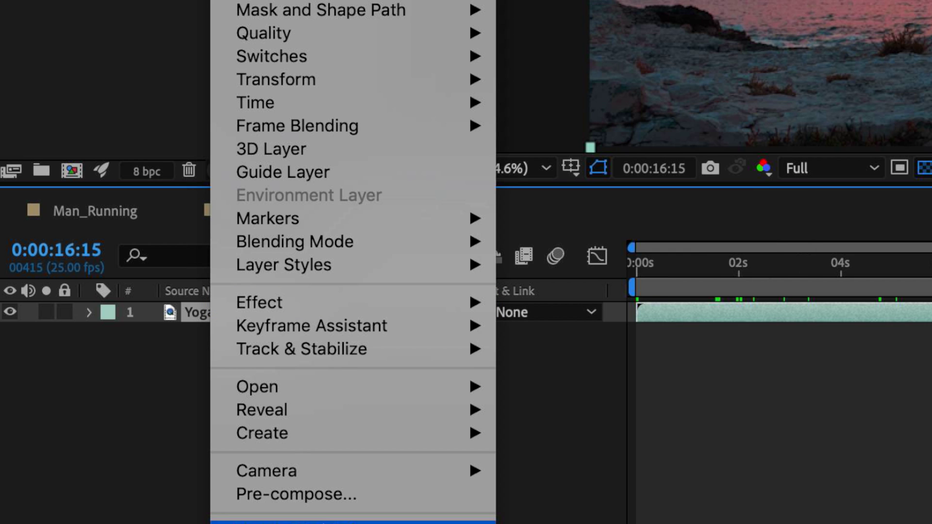
click(315, 495)
text(Yoga Clip)
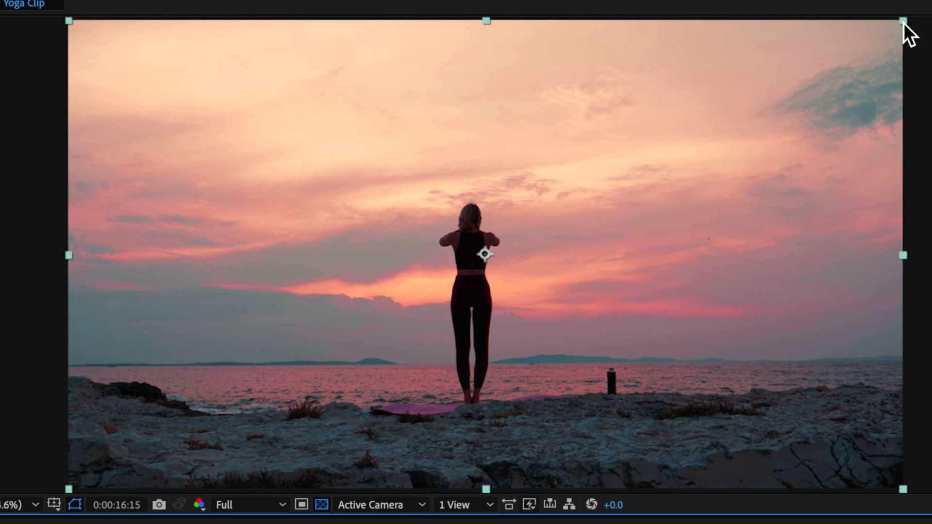
Step: Resize and reposition the yoga layer within the Yoga Clip composition
drag(903, 23, 837, 65)
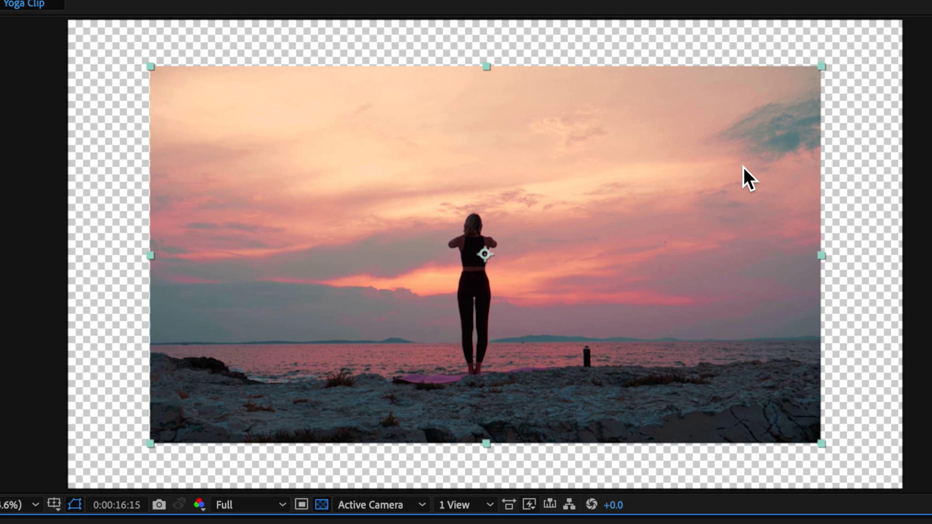
drag(744, 167, 656, 210)
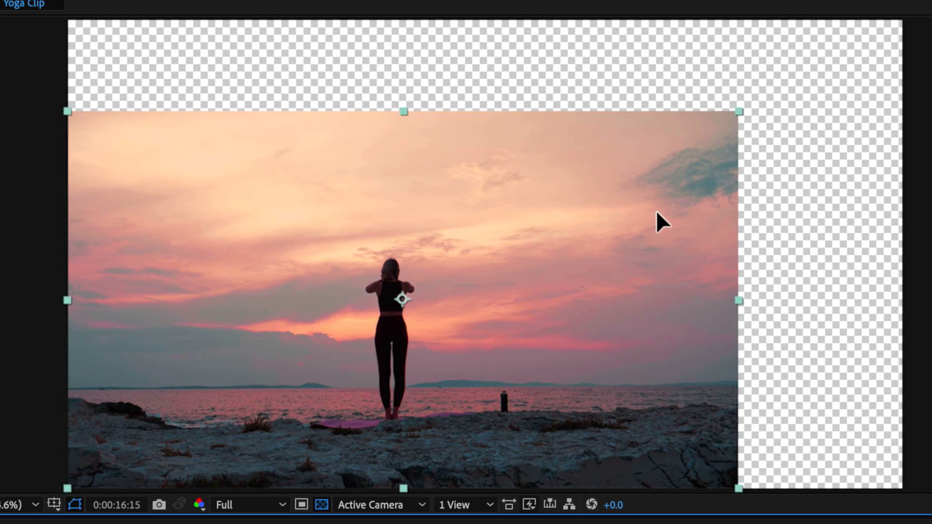
drag(748, 114, 779, 102)
drag(544, 300, 567, 286)
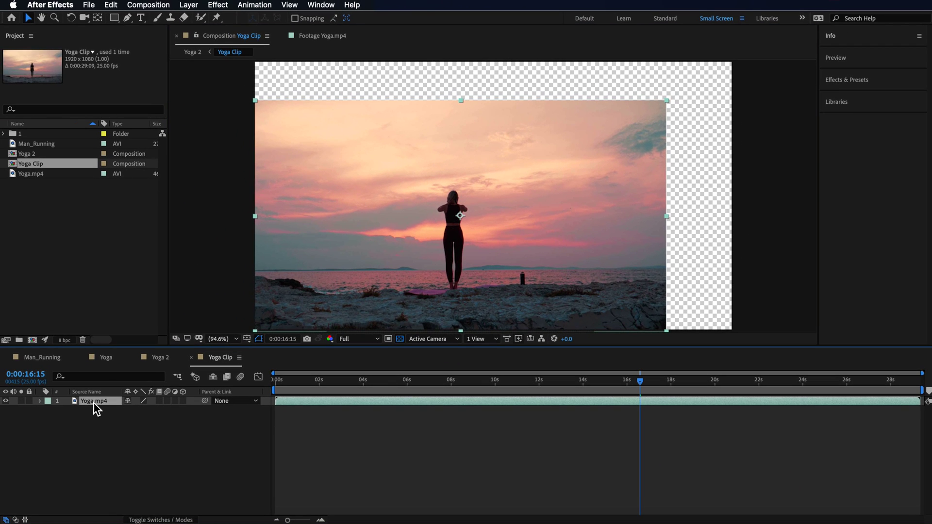
Step: Duplicate the yoga layer, flip the copy horizontally and slide it right
click(111, 5)
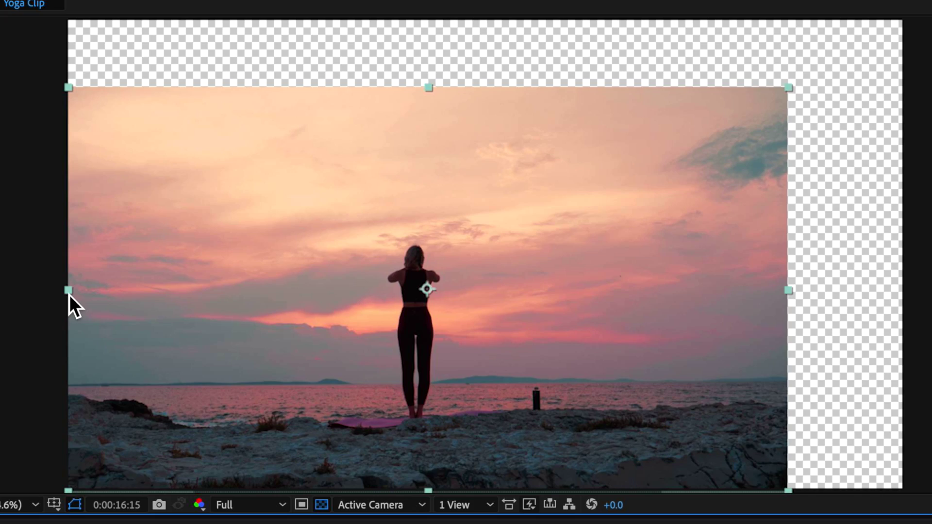
drag(76, 296, 791, 291)
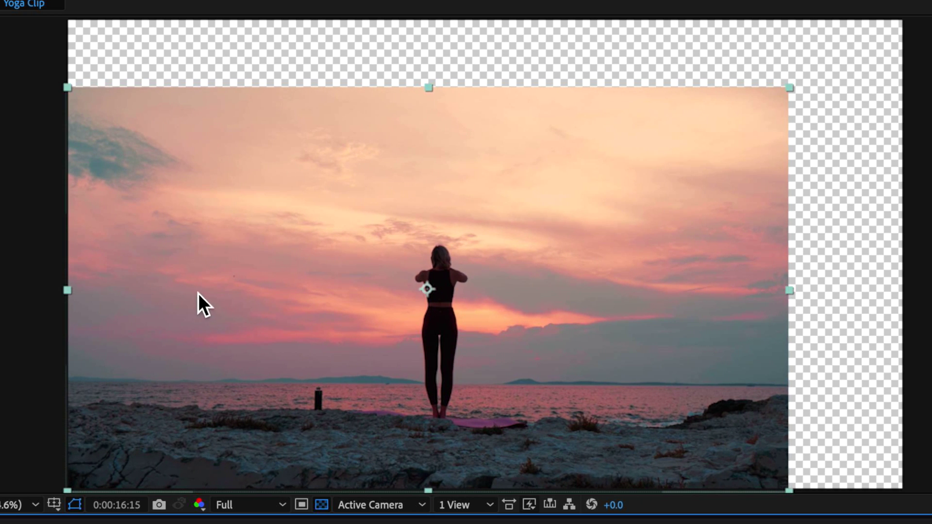
drag(199, 293, 314, 295)
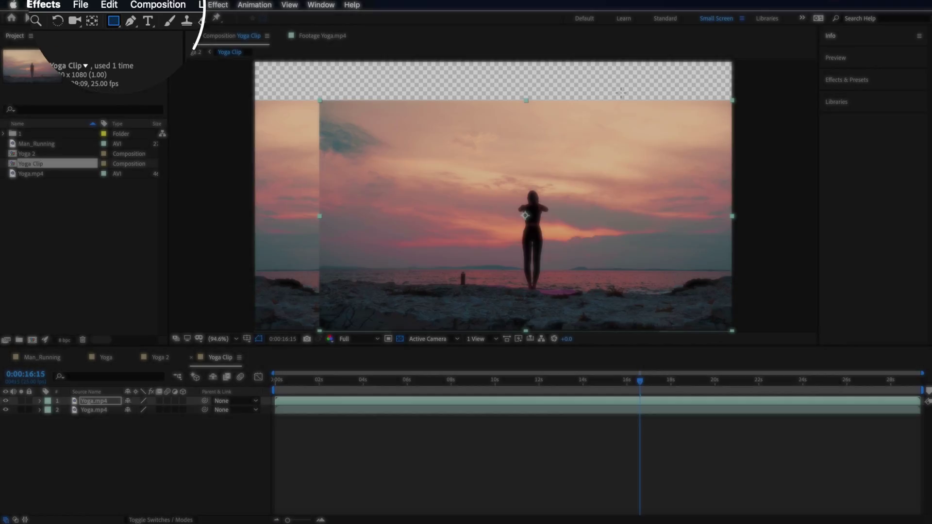
Step: Draw a rectangular mask on the mirrored copy and feather it 252 pixels
drag(609, 86, 777, 350)
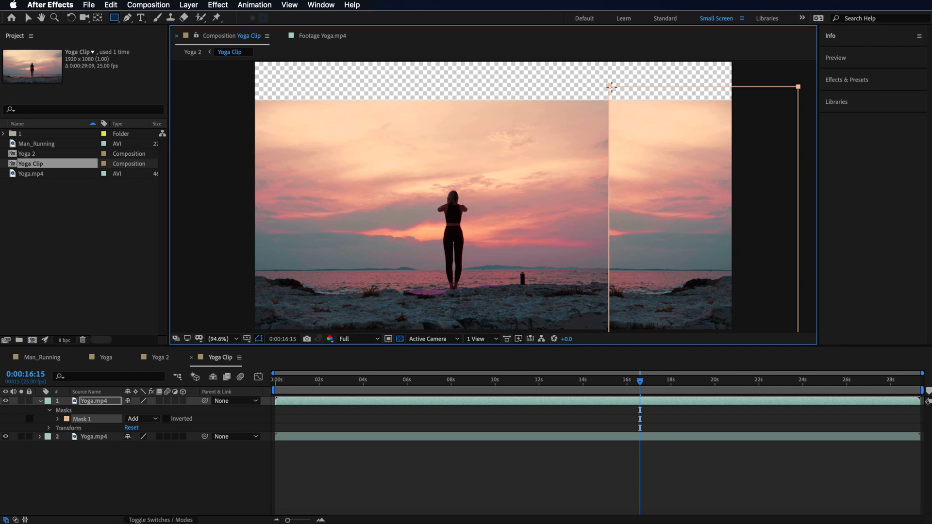
click(57, 419)
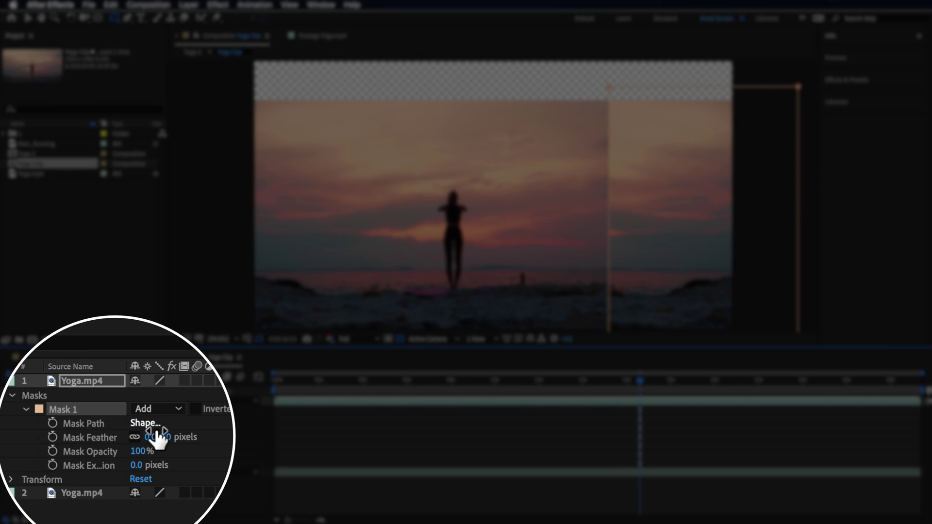
drag(139, 437, 171, 439)
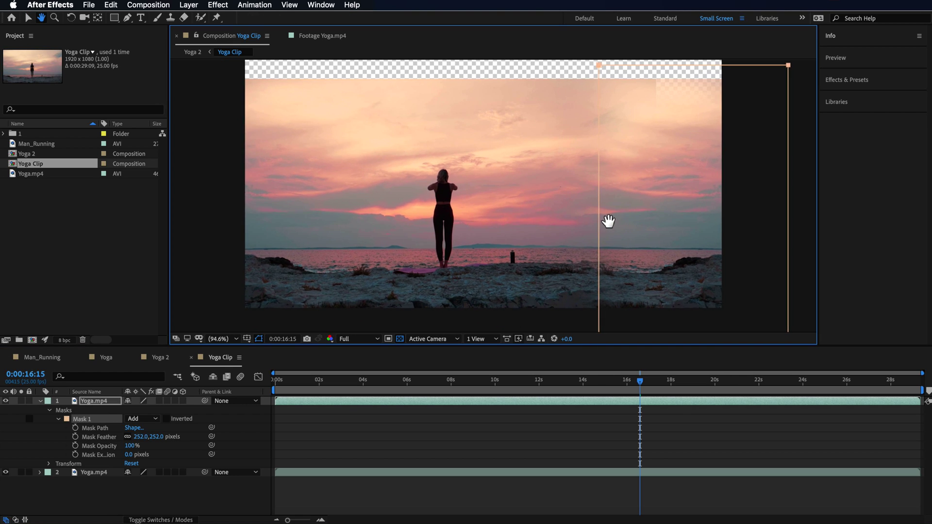
Step: Adjust the mask's left corners to angle it, then return to 100% view
key(comma)
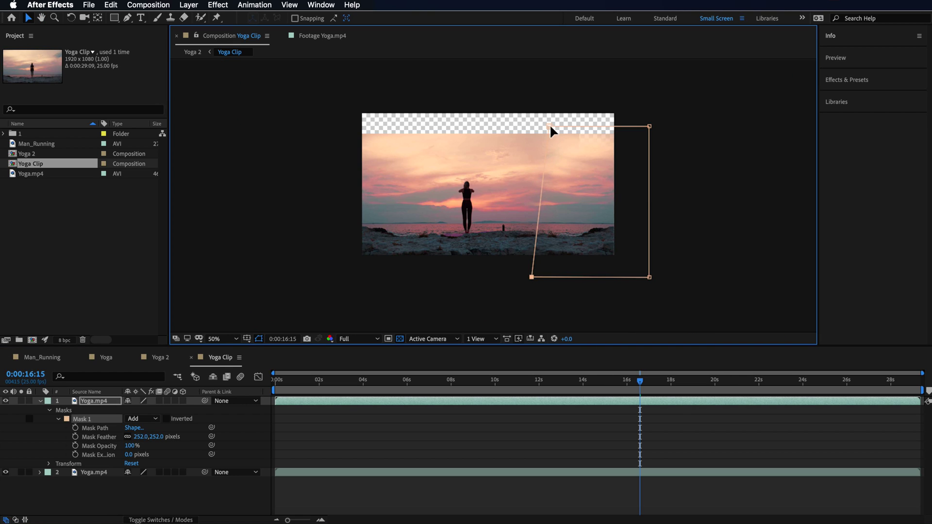
mouse_move(550, 127)
mouse_down()
mouse_move(537, 129)
mouse_move(533, 110)
mouse_move(551, 112)
mouse_up()
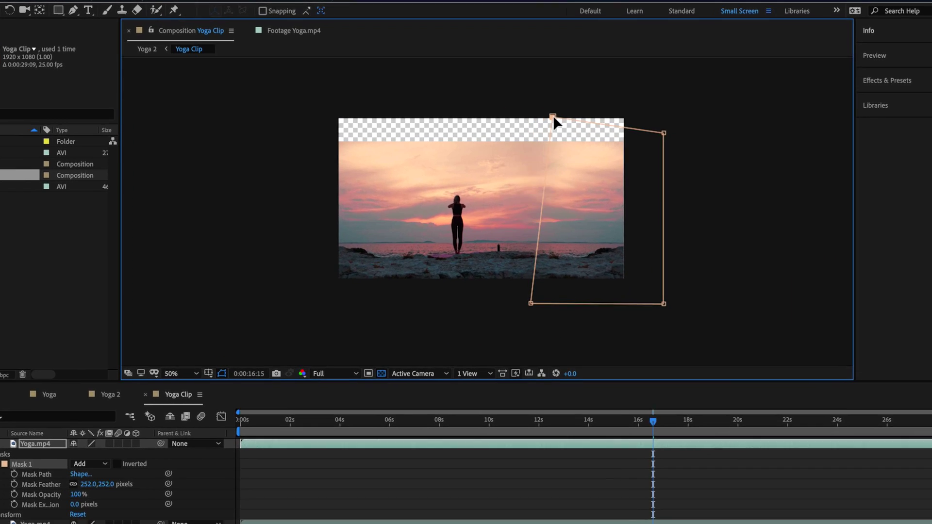
drag(530, 303, 535, 303)
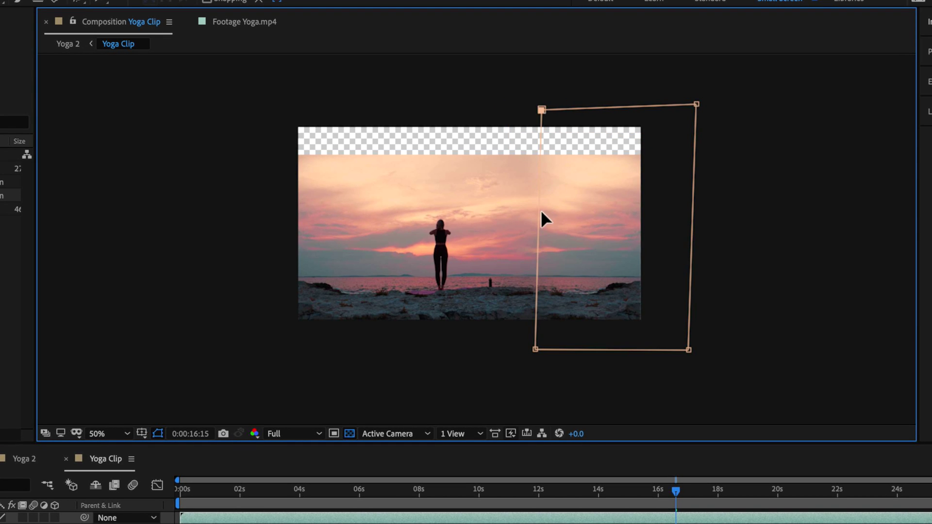
key(slash)
click(475, 517)
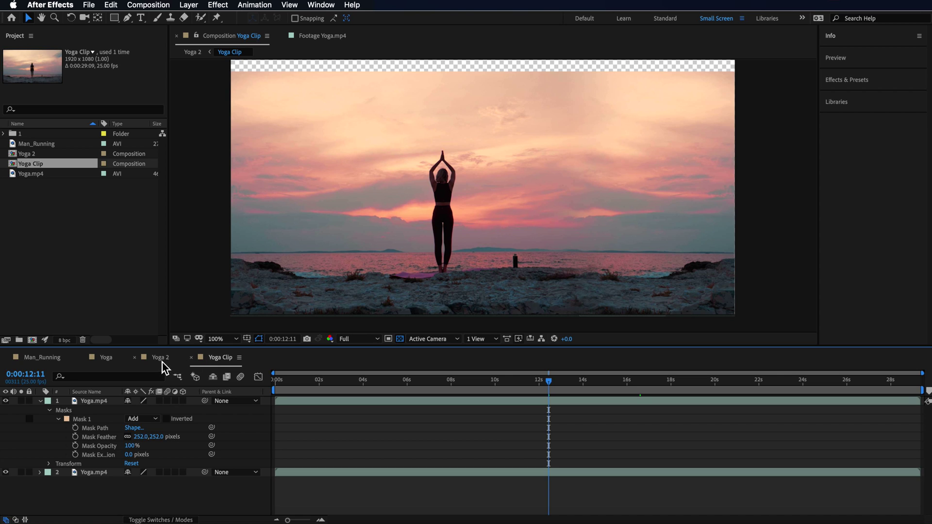
Step: In Yoga 2, apply a Transform effect to Yoga Clip with Rotation 180°
click(160, 358)
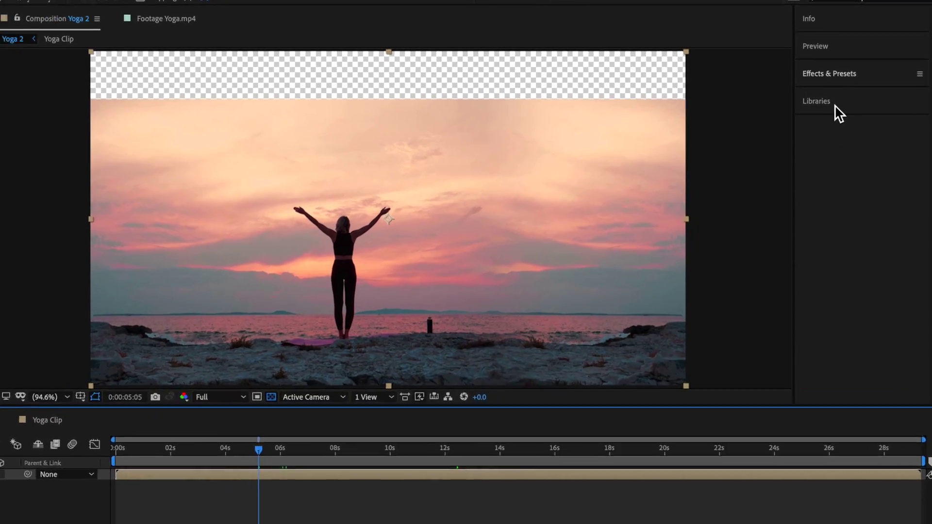
click(832, 73)
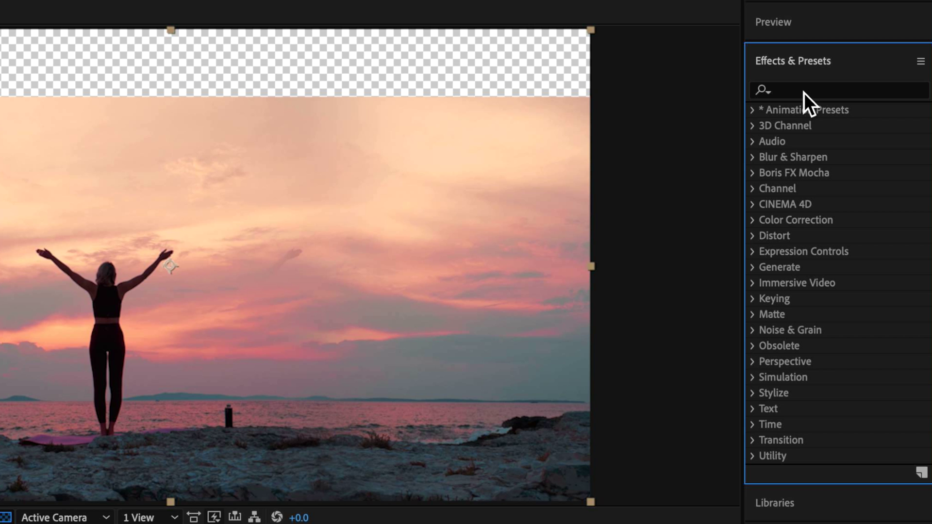
click(804, 93)
text(trans)
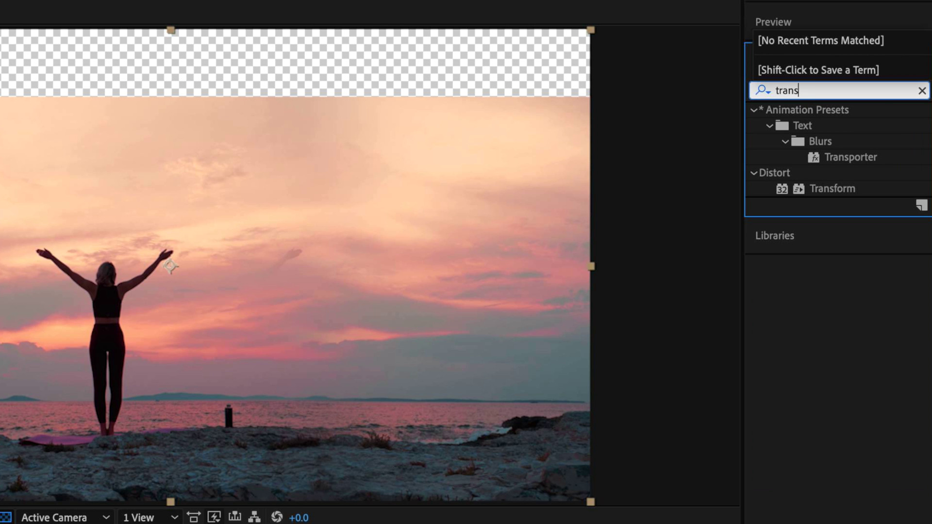
drag(825, 188, 124, 266)
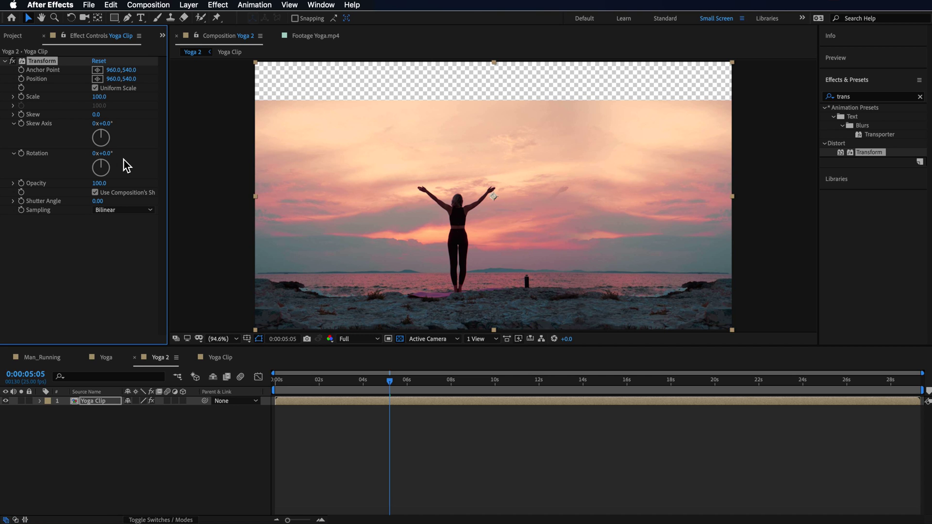
drag(109, 154, 205, 156)
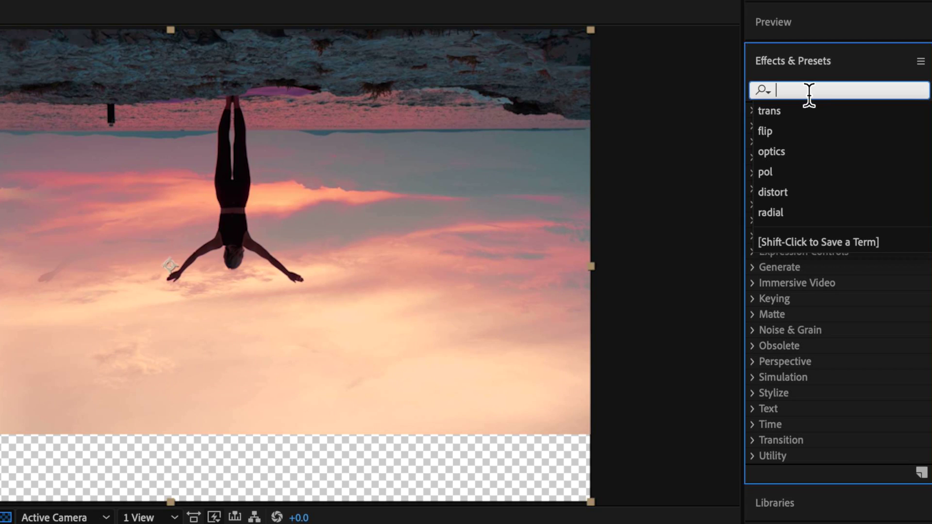
Step: Apply Polar Coordinates, then Optics Compensation, to the Yoga Clip layer
text(polar)
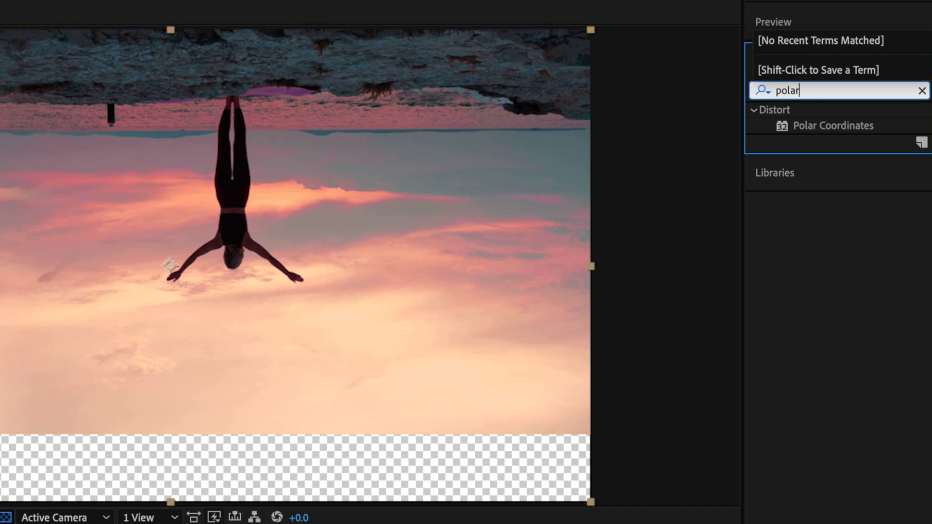
drag(823, 128, 211, 214)
click(835, 91)
text(optic)
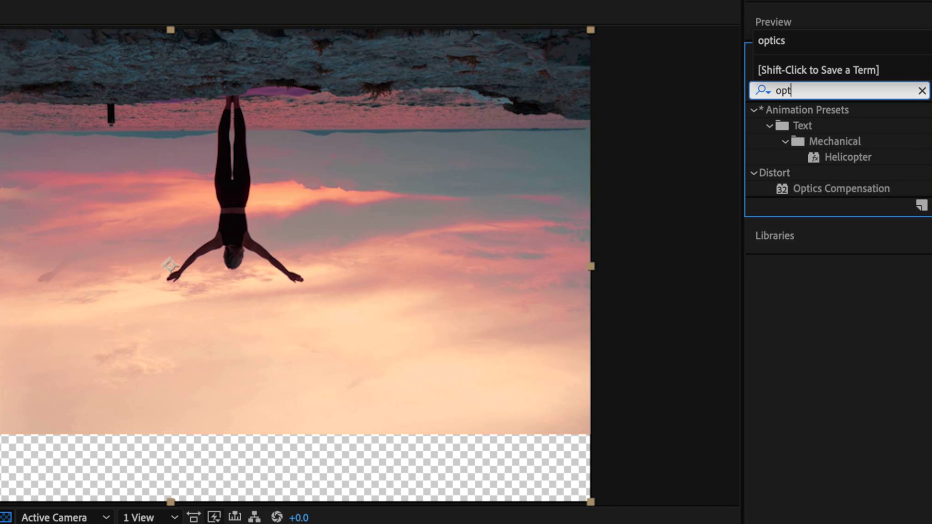
click(834, 126)
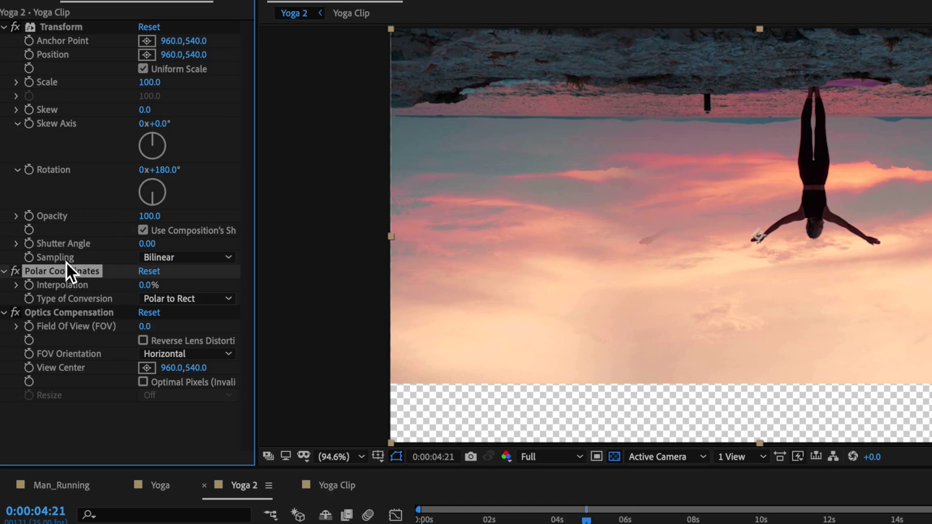
Step: Set Polar Coordinates to Rect to Polar with 99% interpolation
click(184, 299)
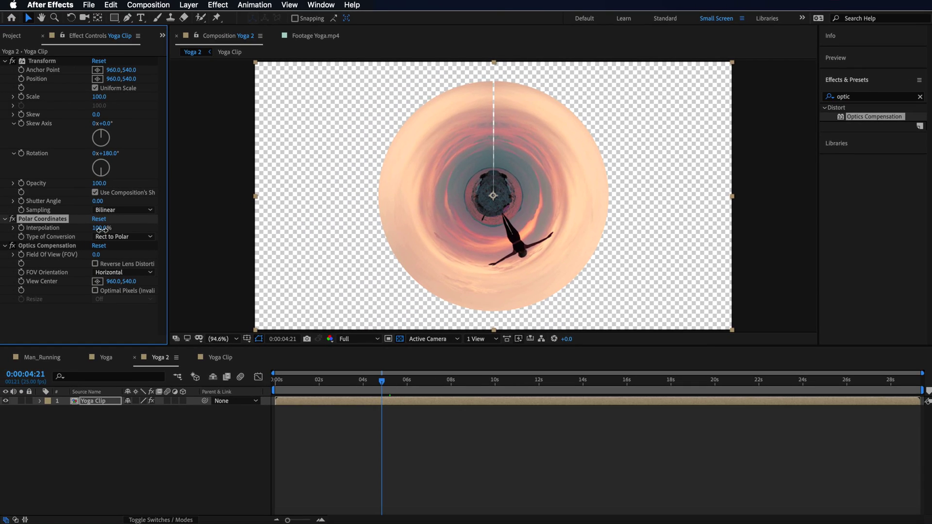
drag(102, 229, 100, 230)
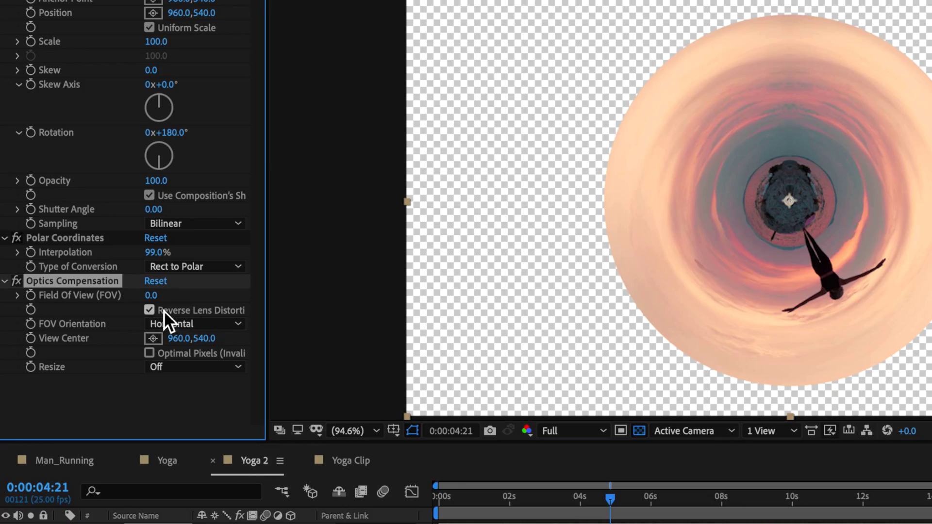
Step: Set Optics Compensation FOV Orientation to Vertical and Field Of View to 94.9
click(206, 327)
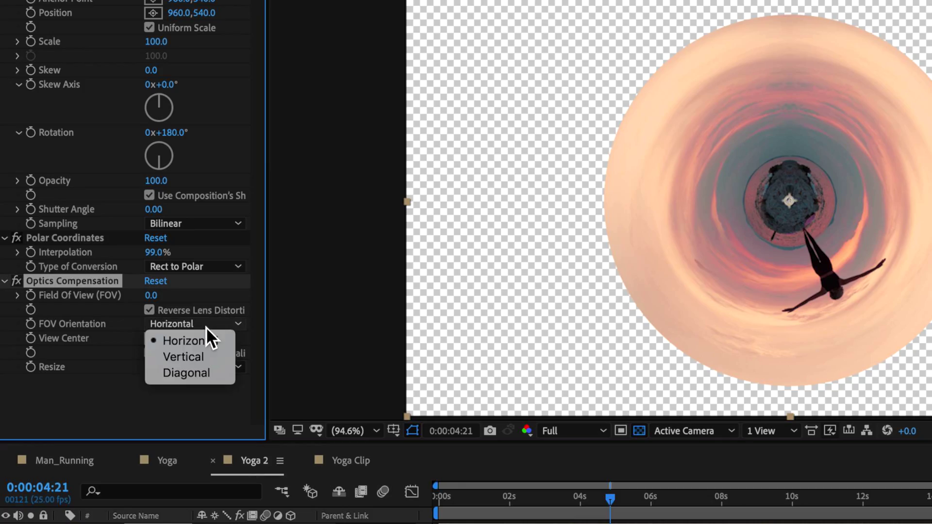
click(181, 361)
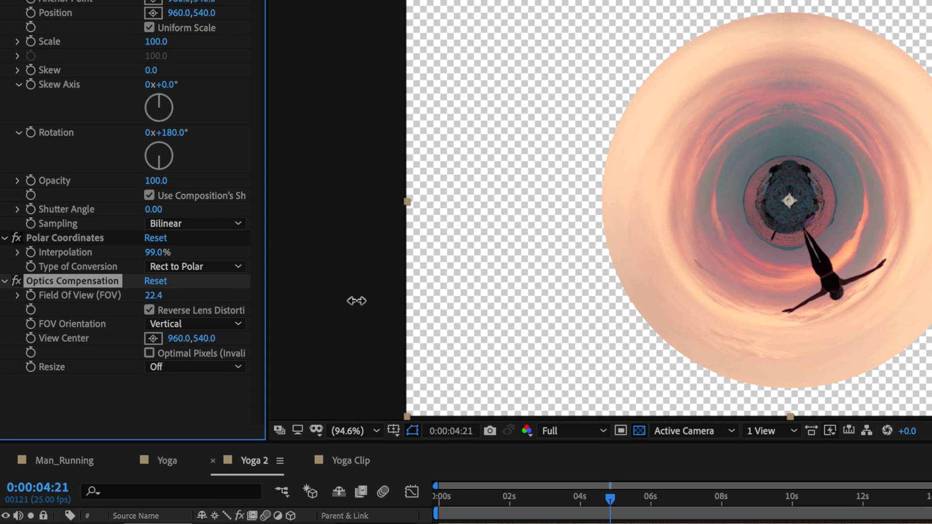
drag(154, 295, 235, 301)
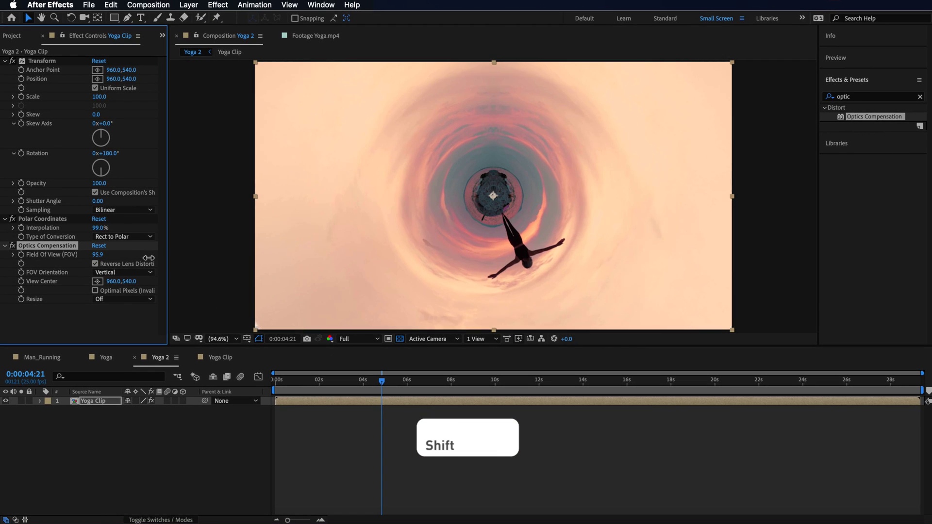
mouse_move(148, 258)
mouse_down()
mouse_move(134, 258)
mouse_move(148, 259)
mouse_up()
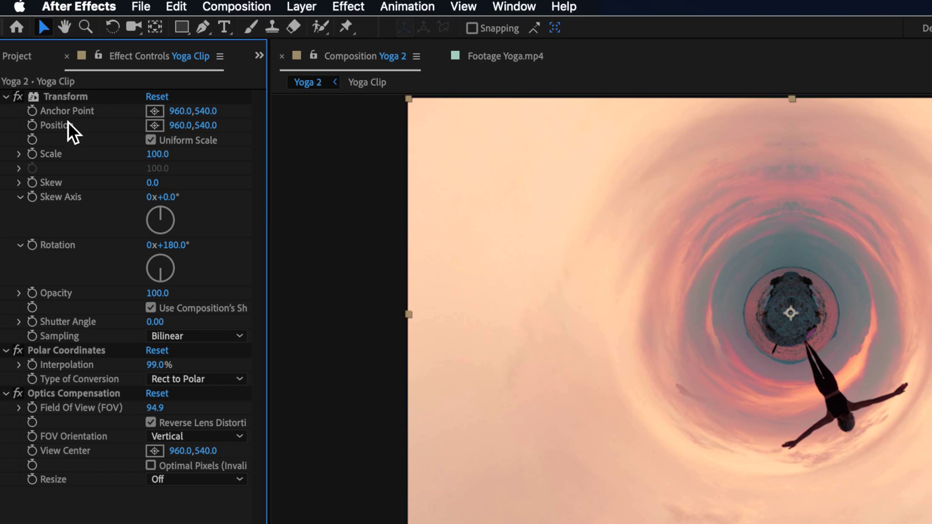
Step: Turn off the Transform rotation and lower Field Of View to curve the planet
click(18, 99)
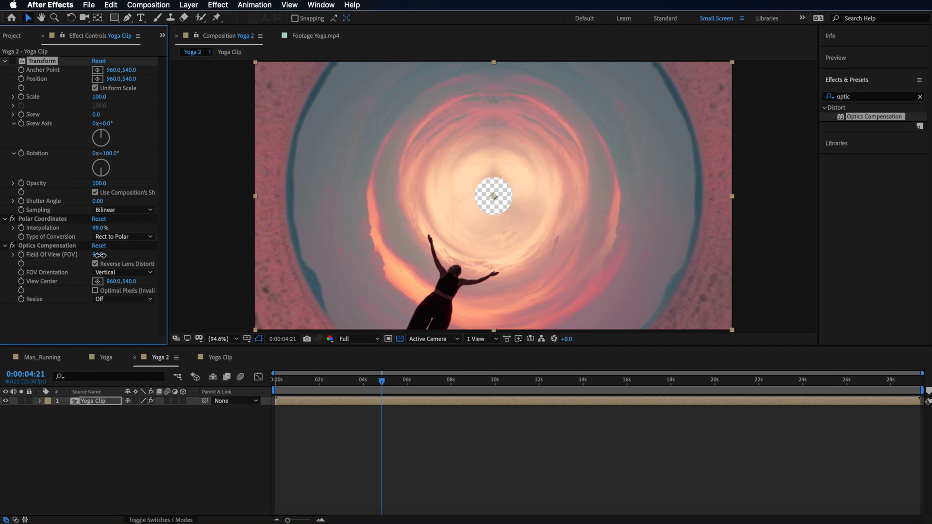
drag(100, 255, 71, 259)
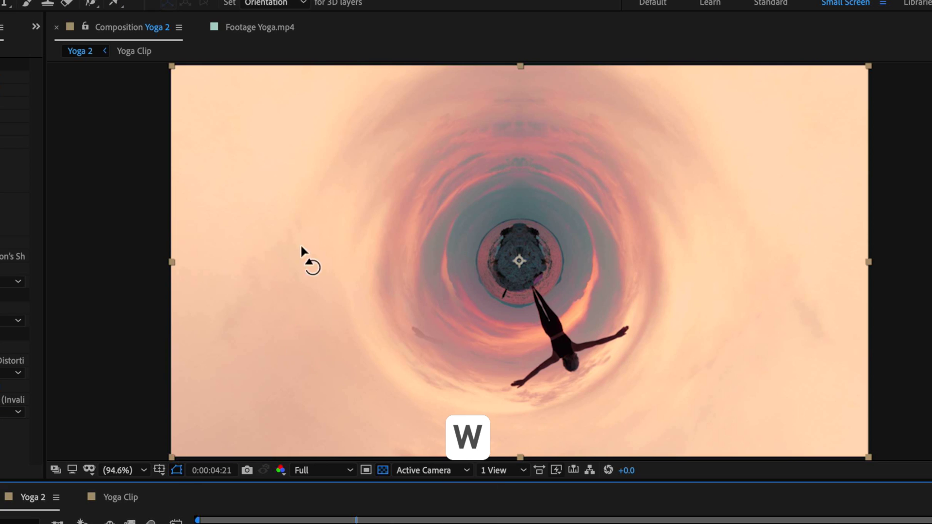
Step: Rotate the layer so the yogi stands on top, enlarge it, and set Field Of View to 81.9
drag(303, 296, 690, 360)
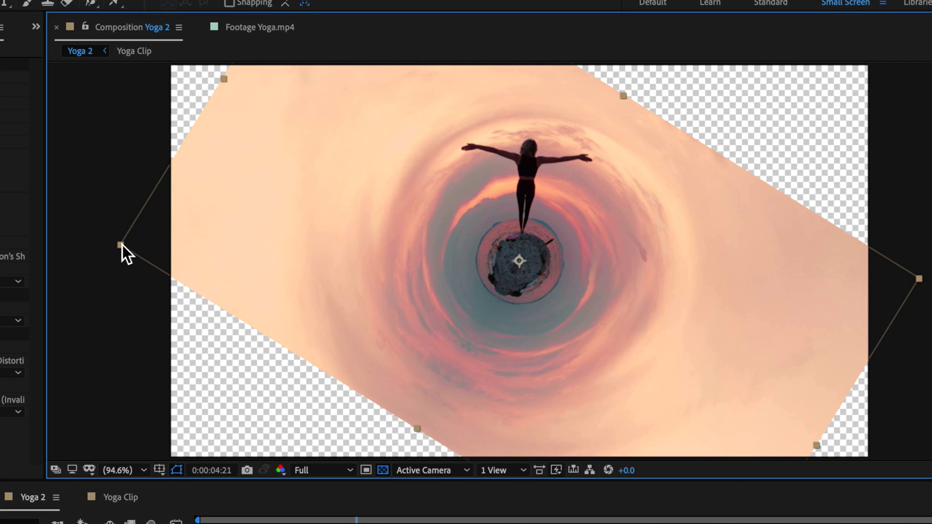
drag(121, 245, 0, 248)
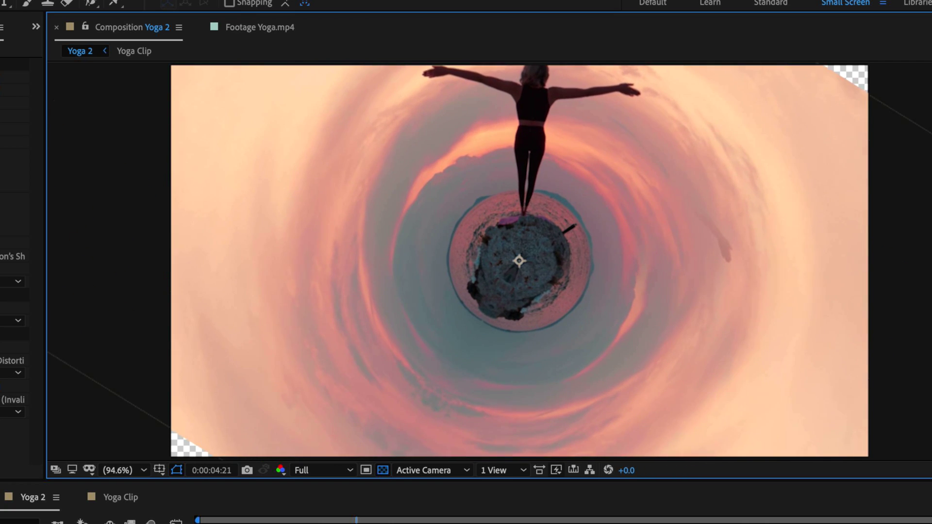
scroll(812, 360, down, 3)
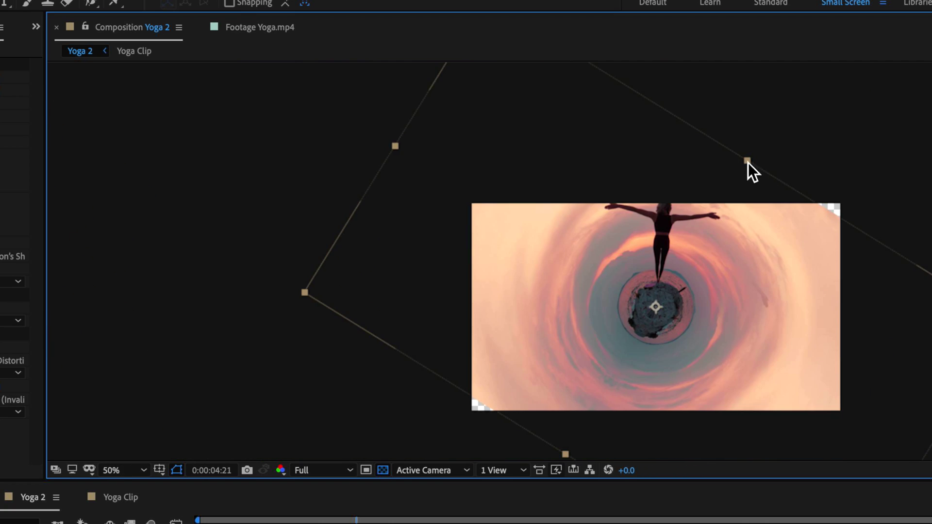
drag(748, 162, 759, 153)
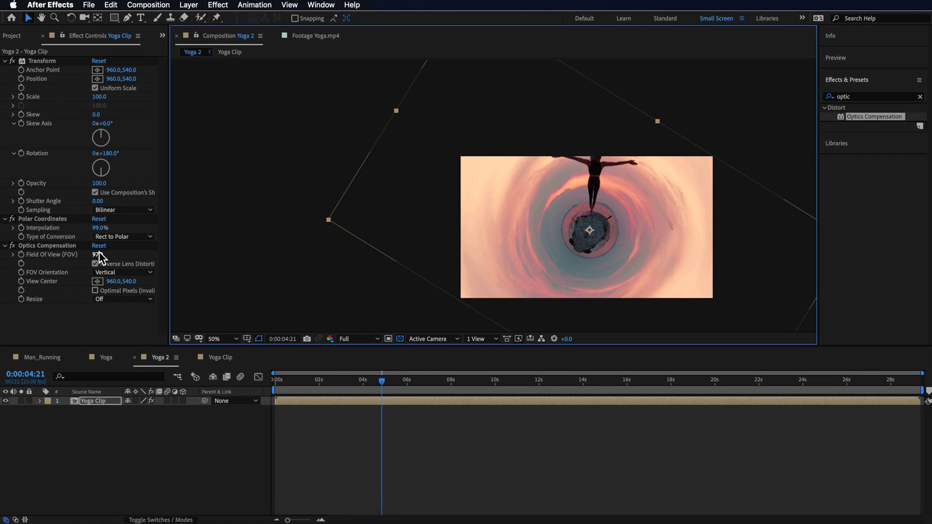
drag(98, 255, 86, 258)
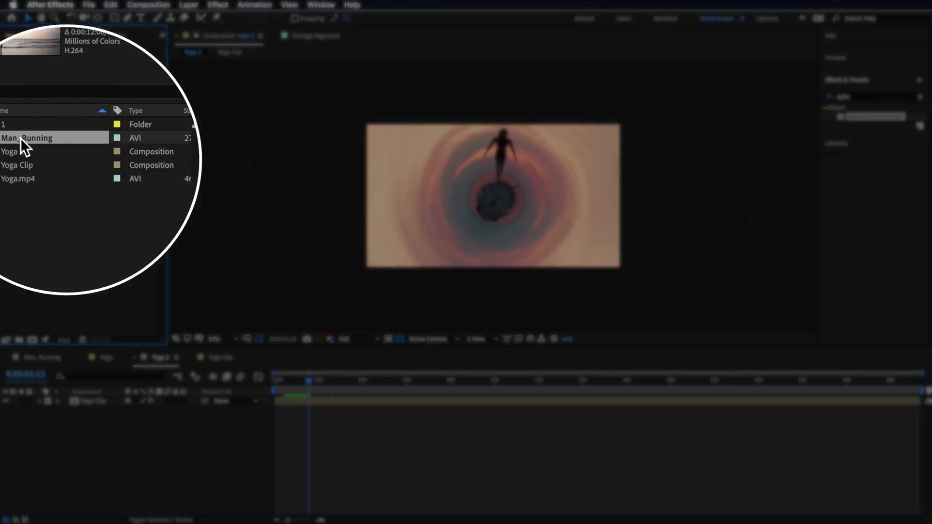
Step: Create a Man_Running 2 composition from the Man_Running footage and scrub to a frame
right_click(20, 138)
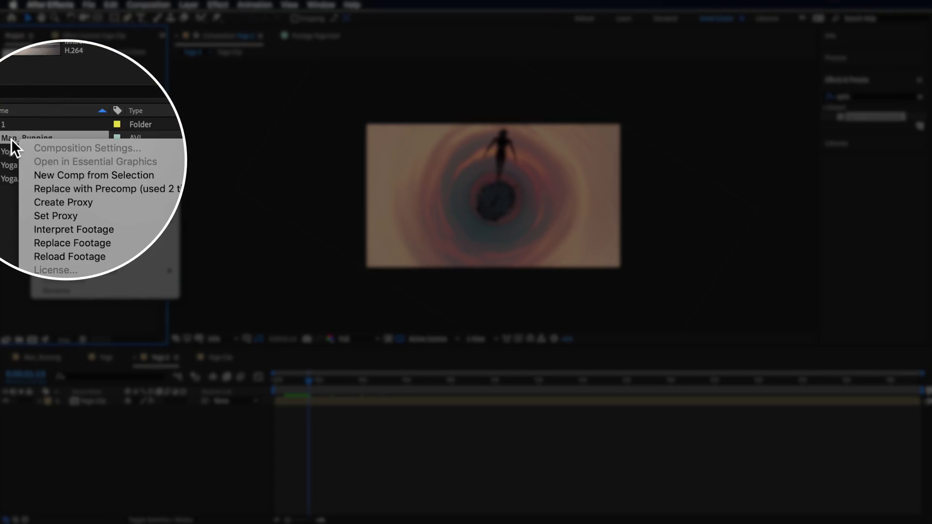
click(111, 174)
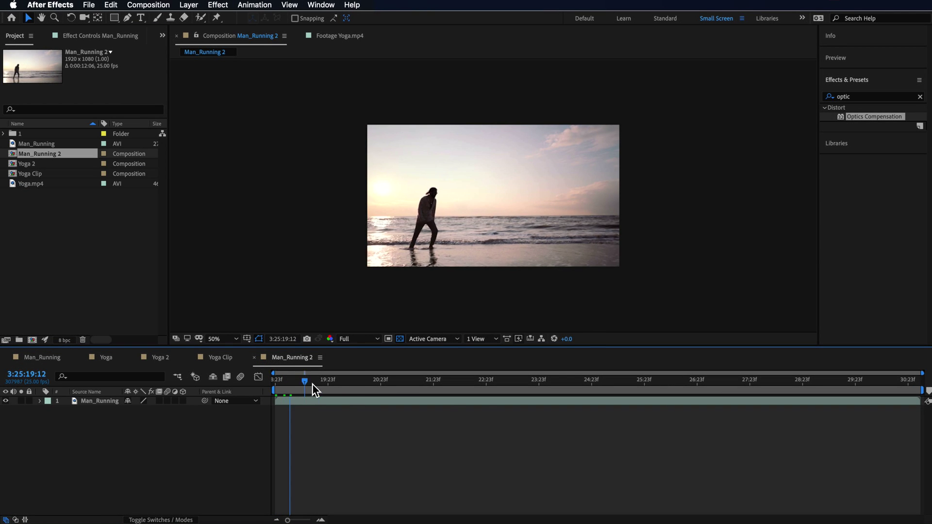
drag(313, 383, 361, 396)
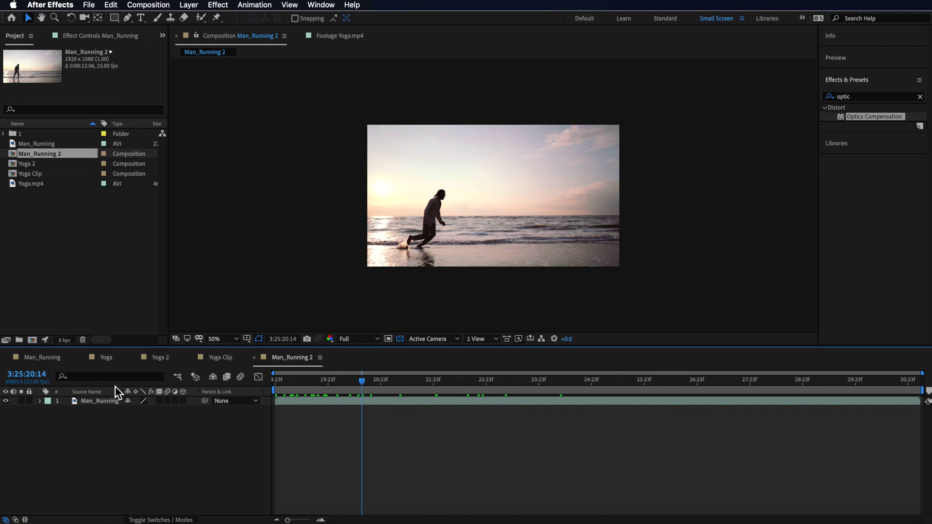
Step: Pre-compose the Man_Running layer into Man_Running Comp 1 and select the layer inside it
click(90, 401)
right_click(92, 406)
click(113, 480)
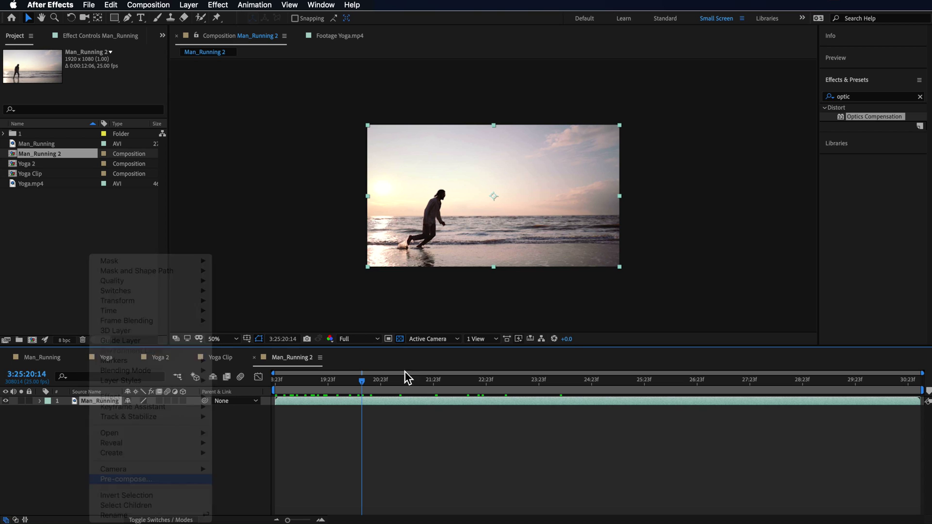
click(547, 342)
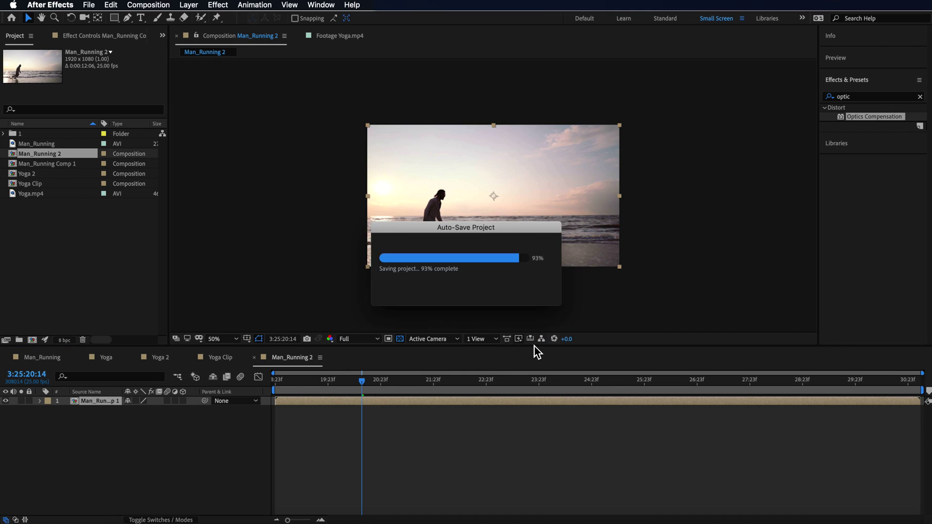
click(94, 408)
Step: Duplicate the running layer, flip the copy horizontally and shift it to the right
click(306, 382)
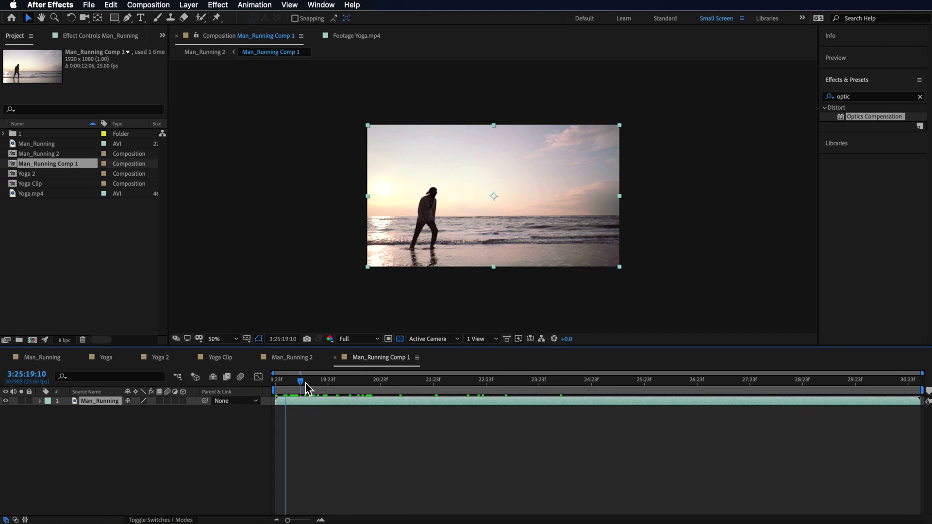
drag(620, 126, 540, 187)
scroll(536, 199, up, 2)
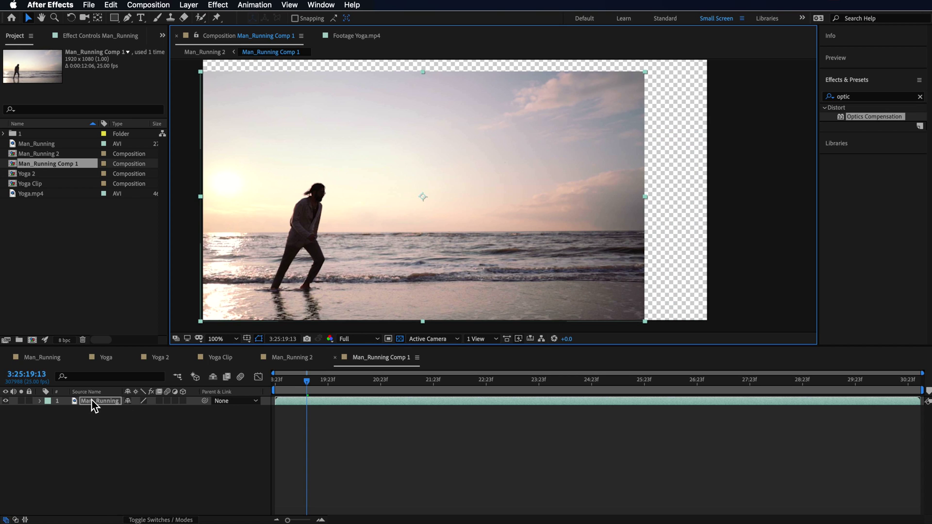
key(super+d)
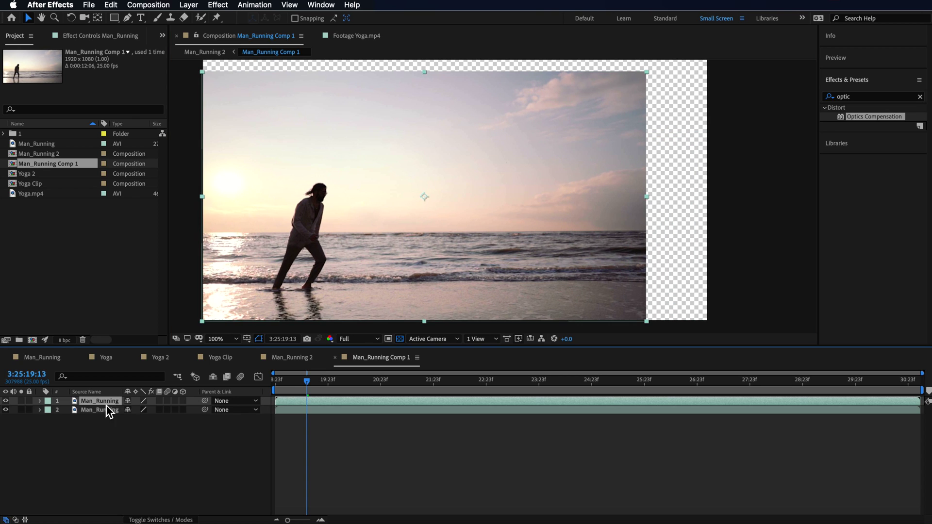
drag(202, 196, 646, 199)
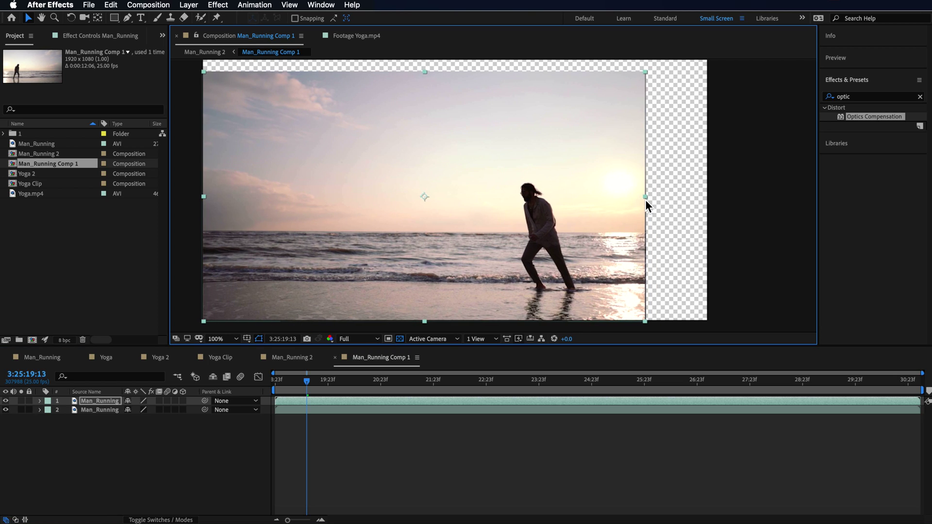
drag(560, 214, 601, 217)
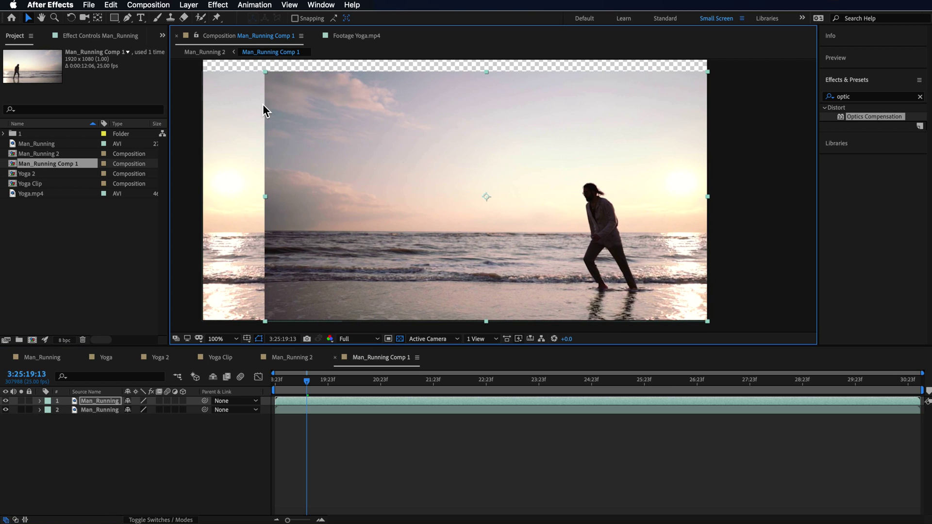
Step: Draw a rectangular mask over the right side and feather it to about 148 px
key(q)
drag(615, 62, 728, 323)
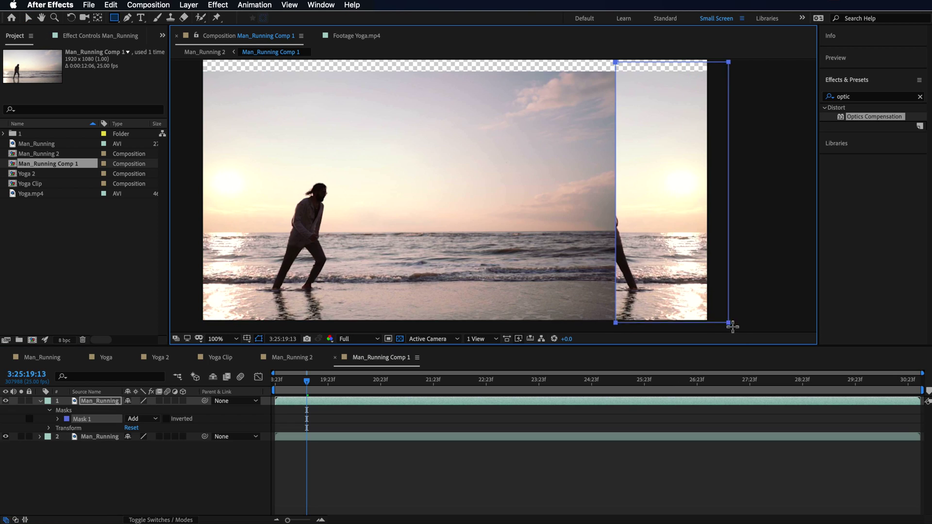
click(58, 419)
drag(144, 436, 228, 437)
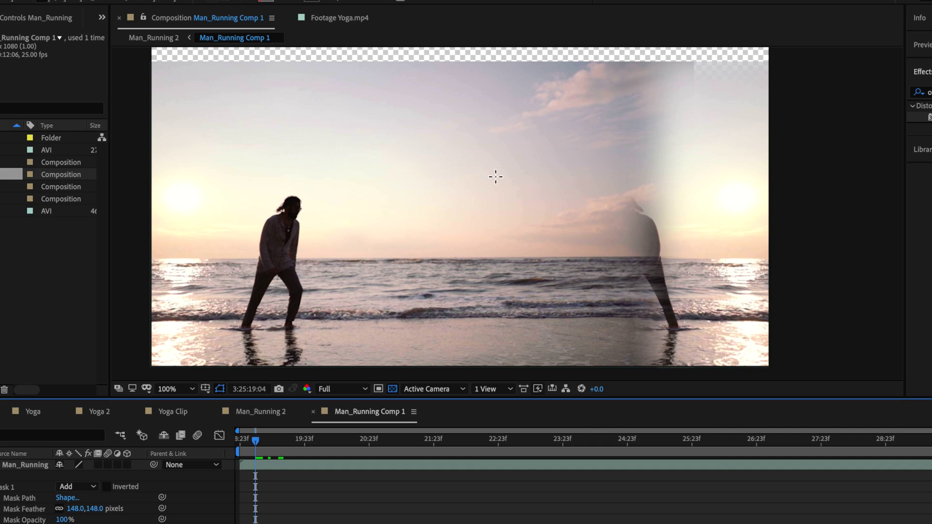
Step: Drag Mask 1's top-right vertex outward to slant its right edge on the mirrored running layer
click(416, 471)
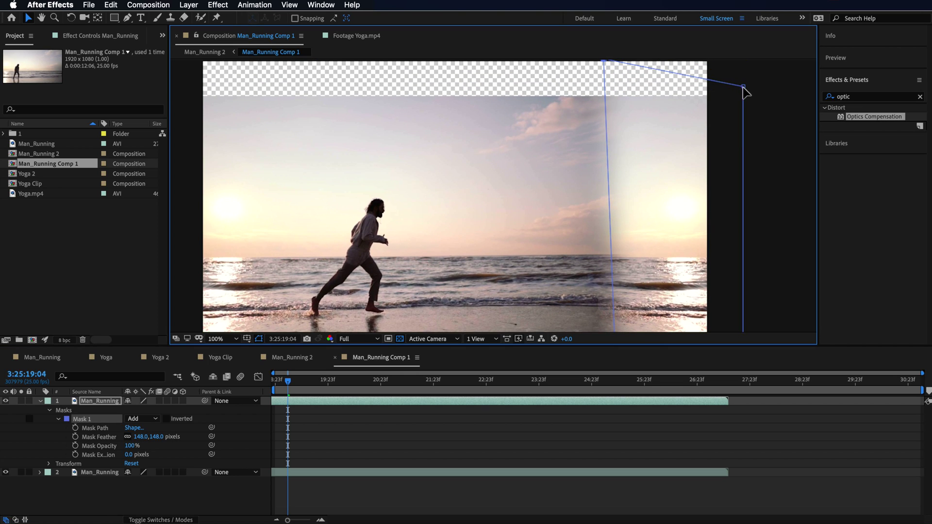
drag(743, 87, 755, 67)
drag(652, 254, 643, 217)
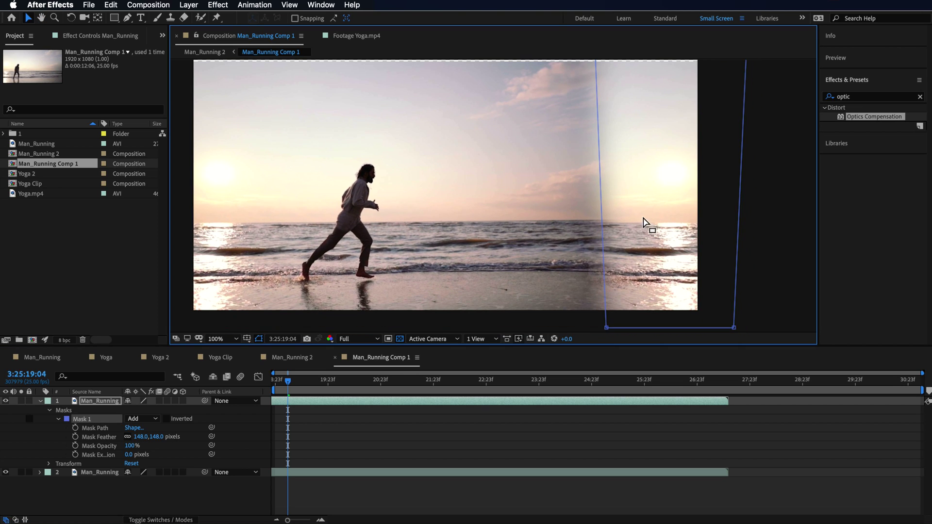
click(764, 291)
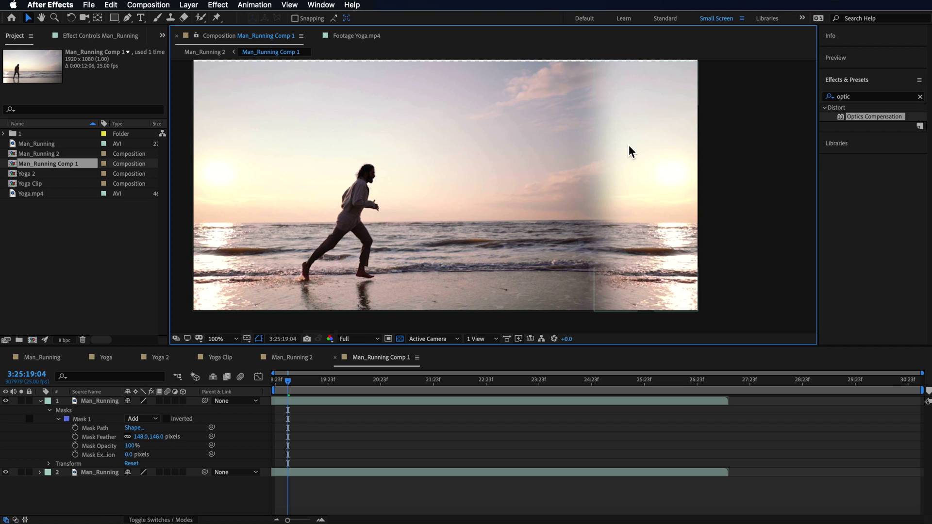
key(h)
drag(613, 136, 615, 152)
key(v)
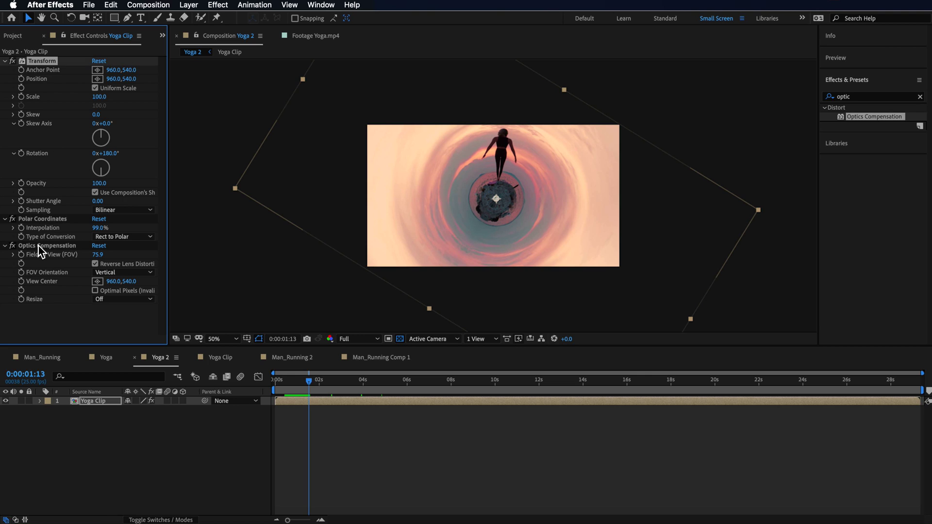
Step: Paste Yoga Clip's Transform, Polar Coordinates and Optics Compensation effects onto the Man_Running 2 layer
shift+click(39, 246)
click(292, 358)
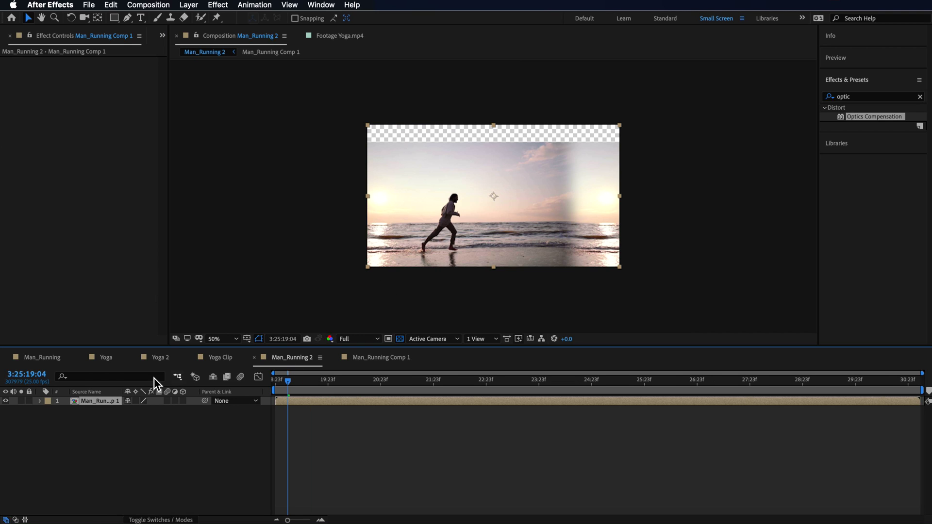
click(106, 200)
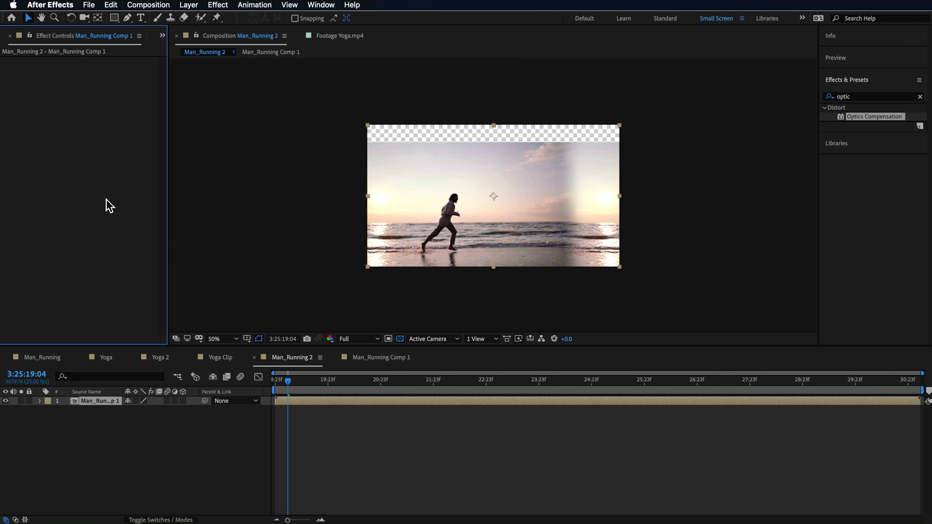
key(super+v)
key(slash)
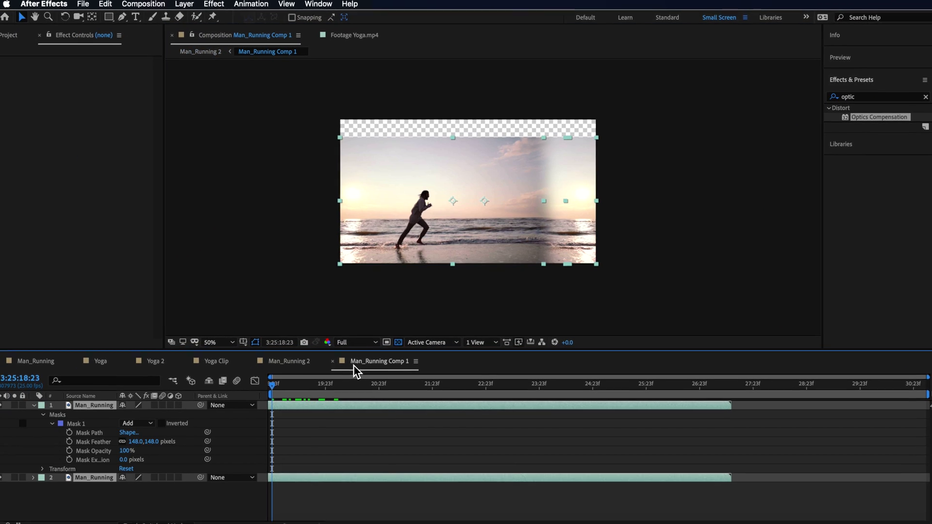
Step: Duplicate a Man_Running layer, move it to the top, and enlarge it to cover the empty top strip
click(574, 190)
click(435, 206)
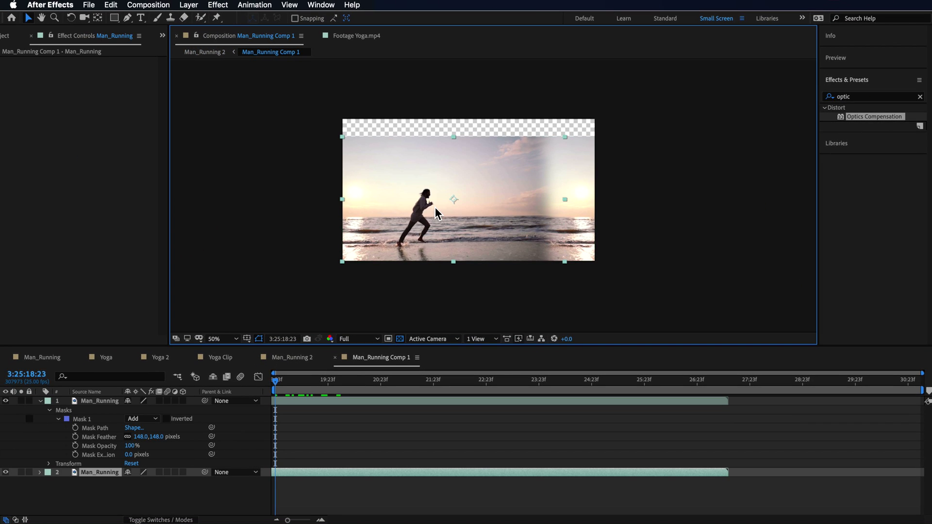
key(super+d)
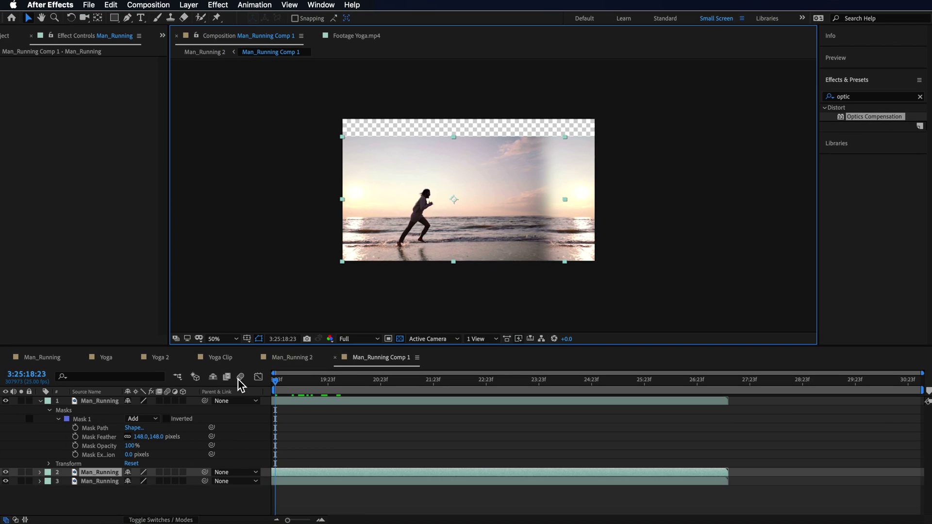
drag(88, 483, 92, 399)
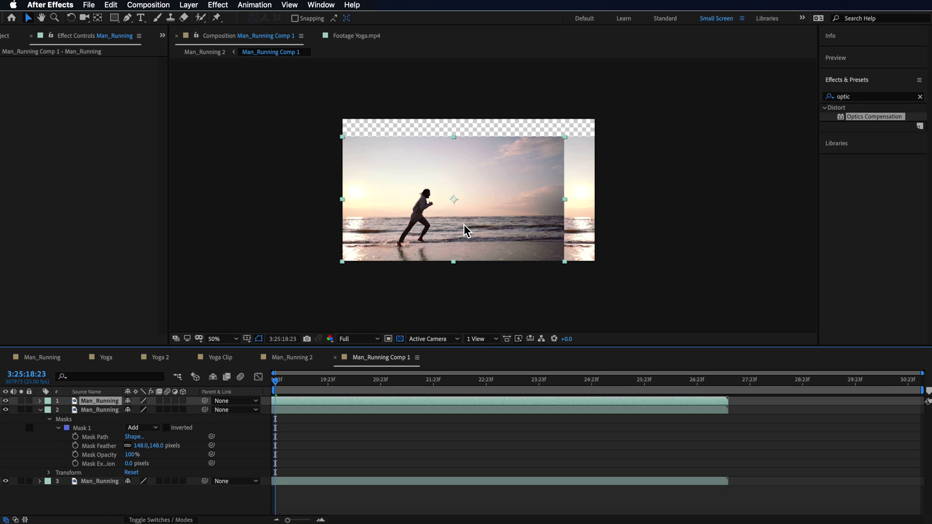
drag(567, 138, 581, 130)
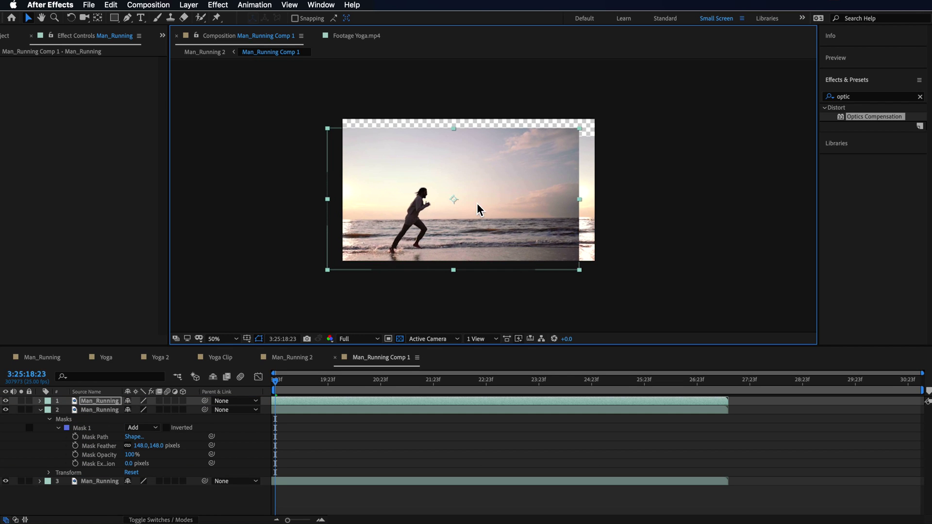
drag(477, 203, 491, 193)
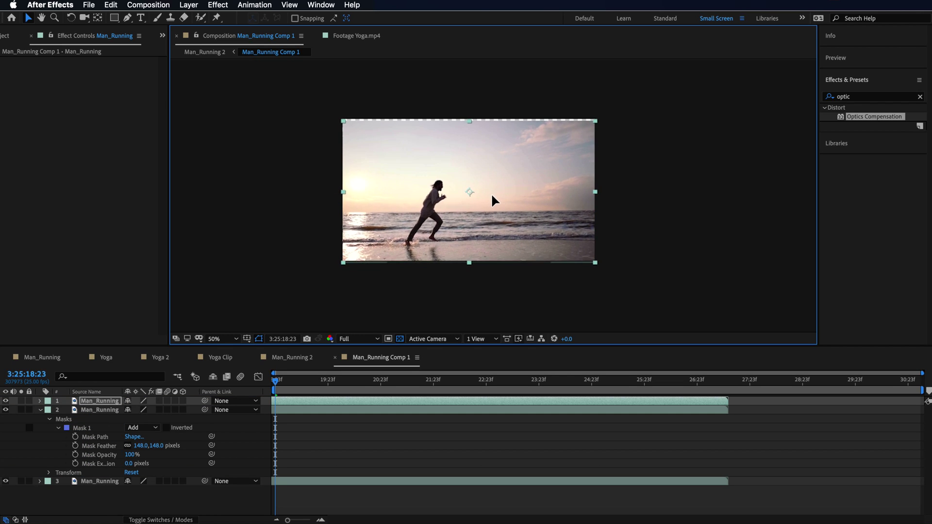
click(291, 357)
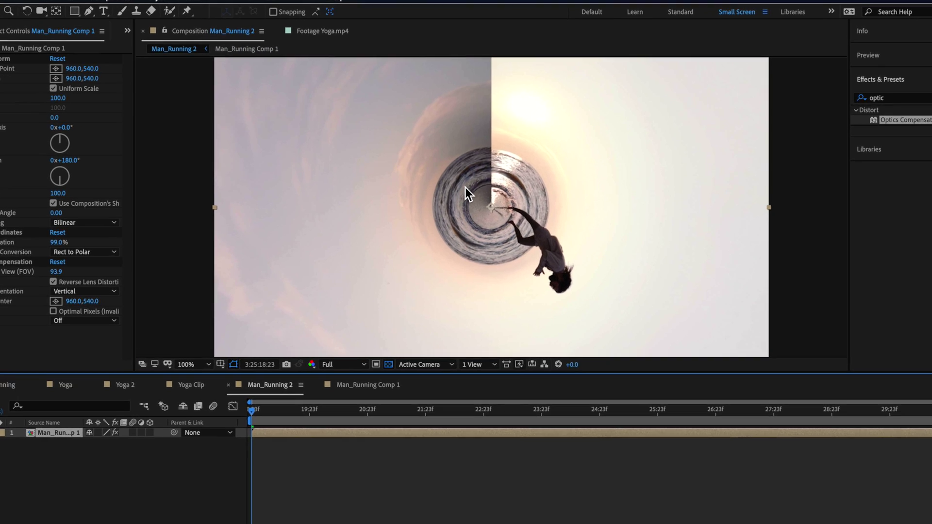